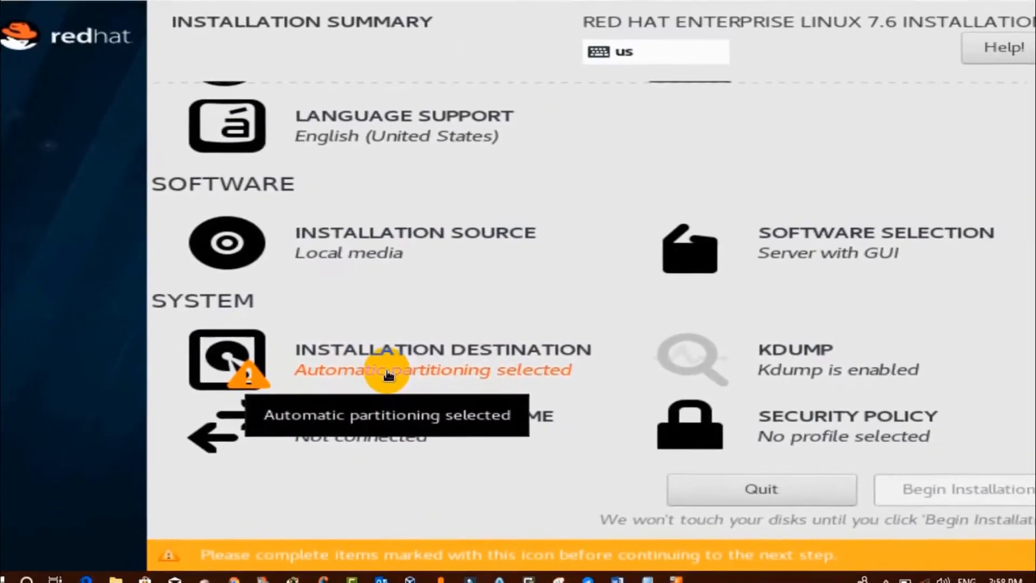
Under Installation Destination, choose to configure partitioning manually for the 530 GiB disk.
click(385, 372)
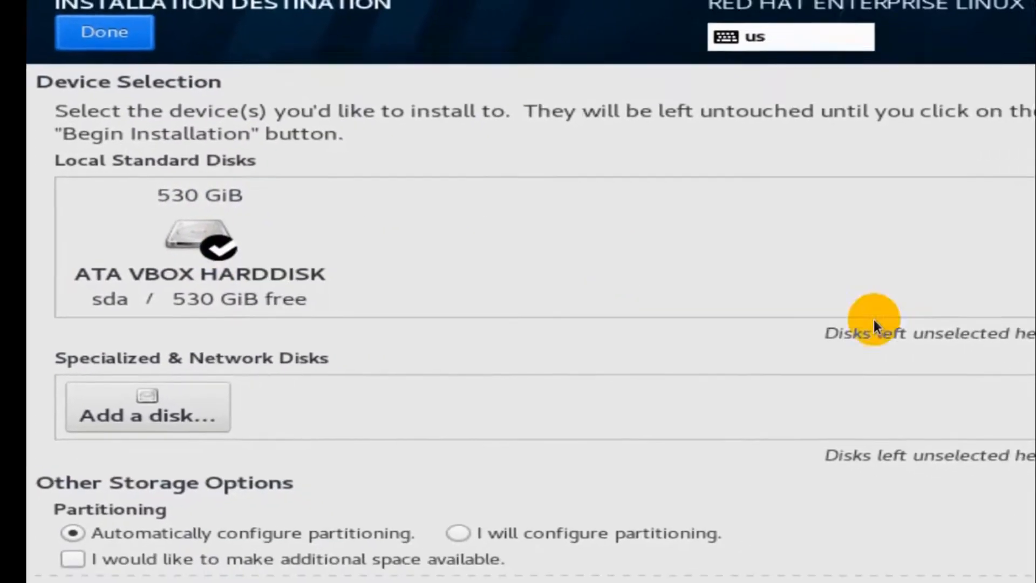
scroll(1017, 270, down, 1)
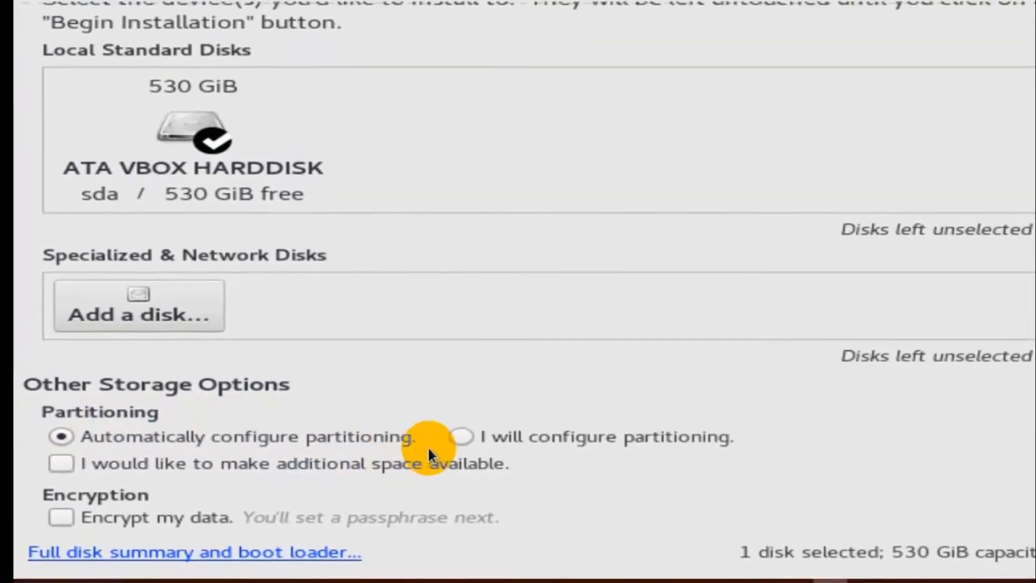
click(387, 444)
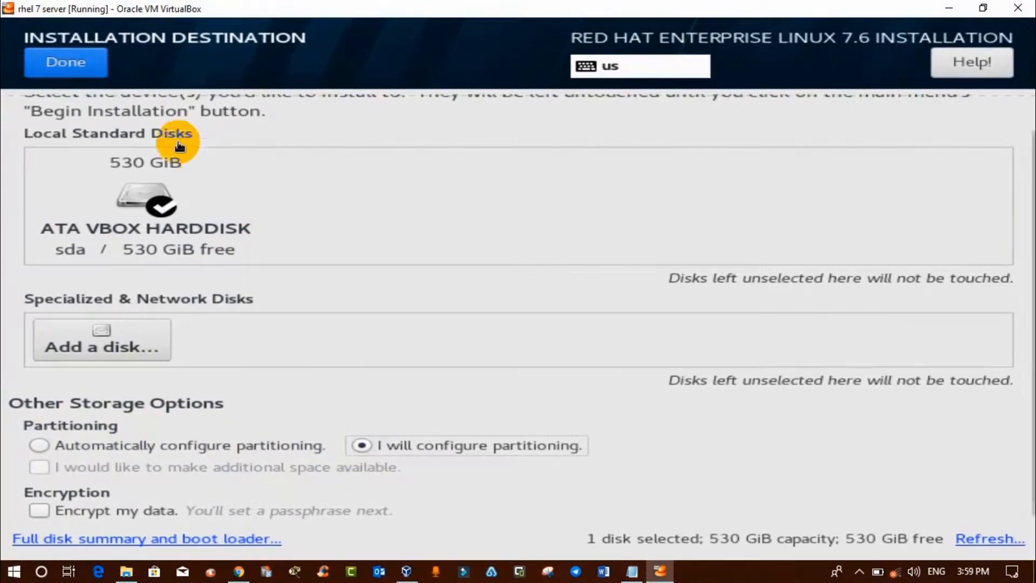
click(54, 61)
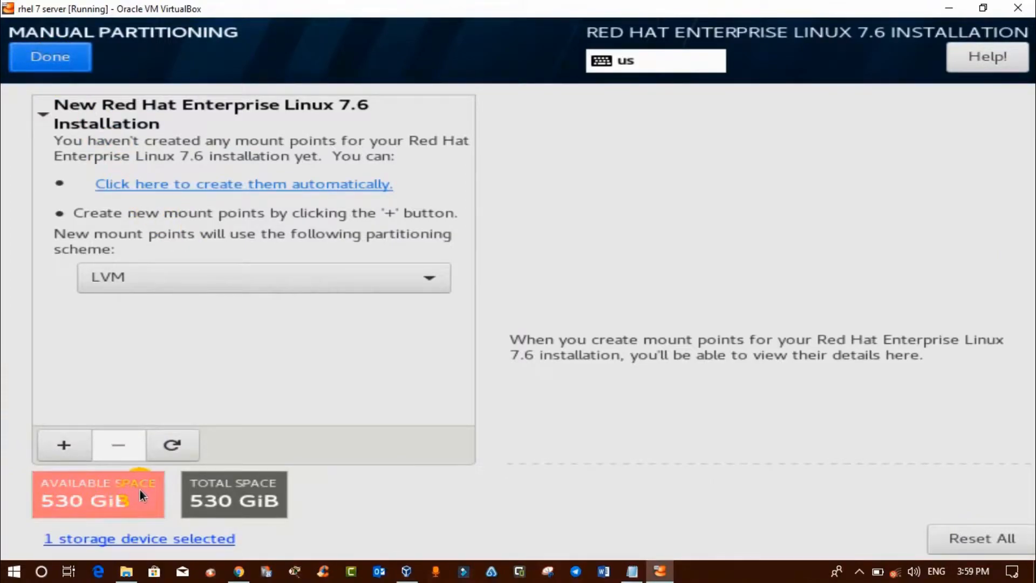
Switch the scheme to Standard Partition and add a 10000 MiB / mount point.
click(429, 277)
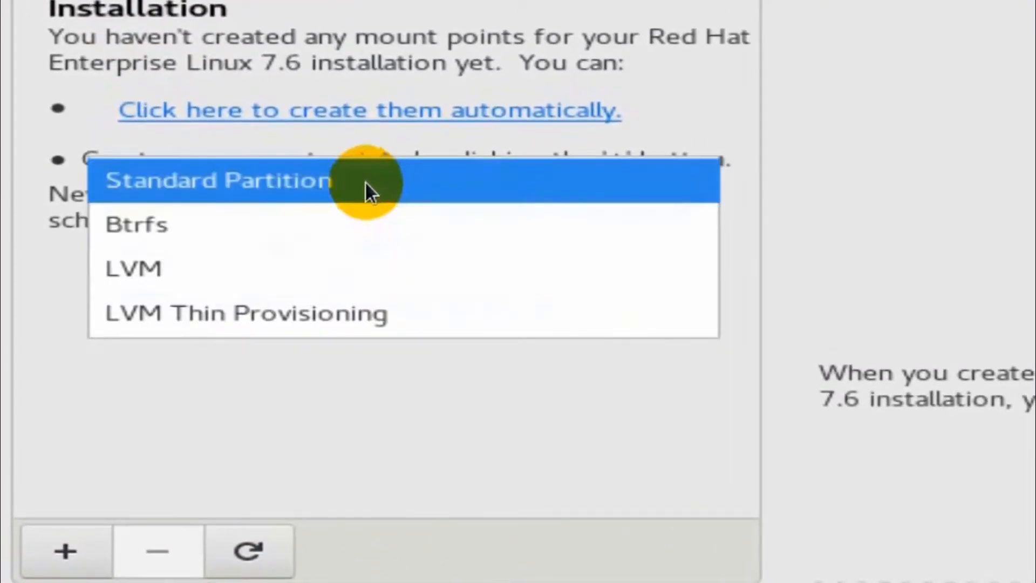
click(372, 185)
click(62, 552)
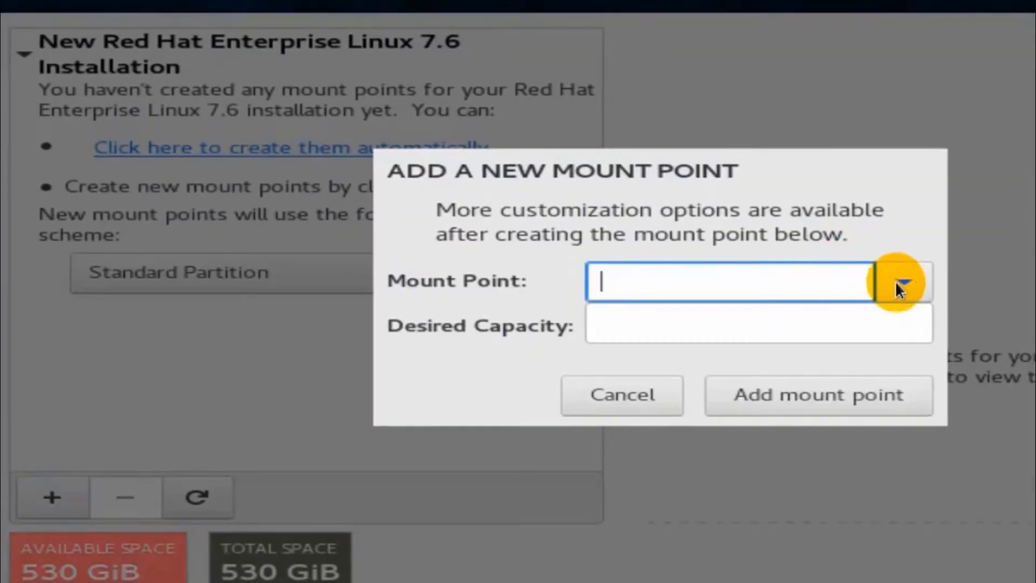
click(901, 282)
click(779, 322)
click(702, 332)
click(705, 332)
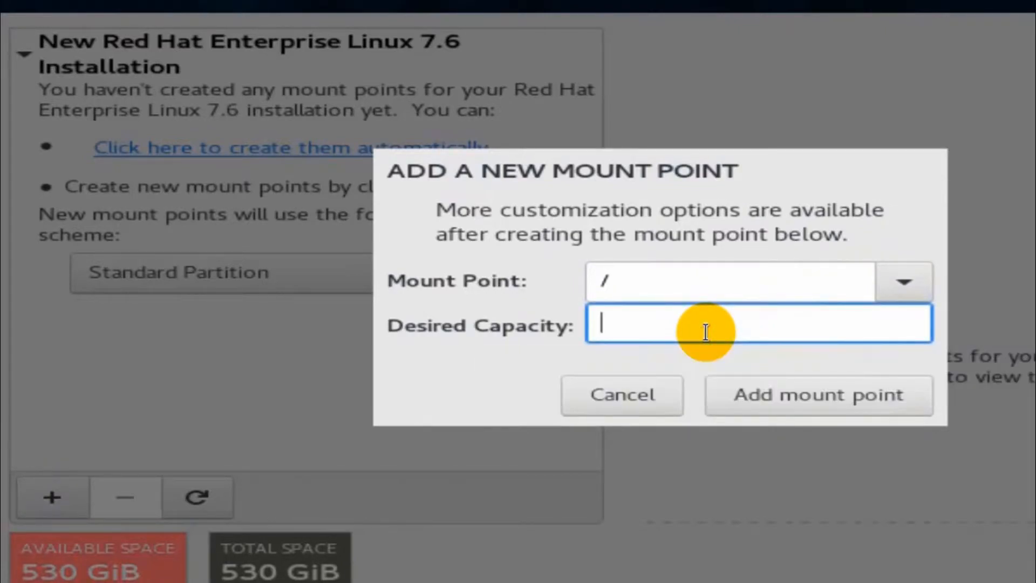
text(10000)
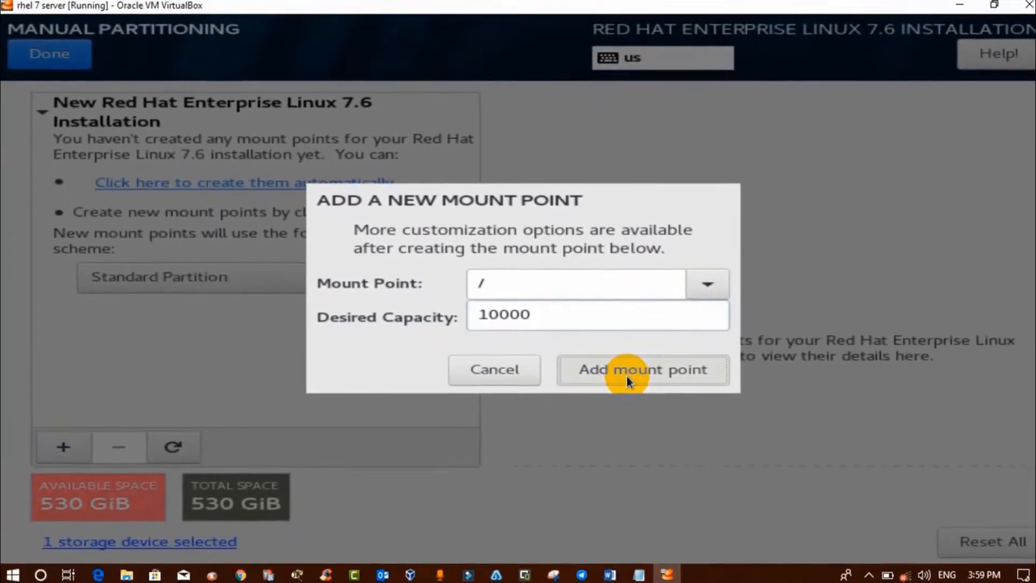
click(620, 370)
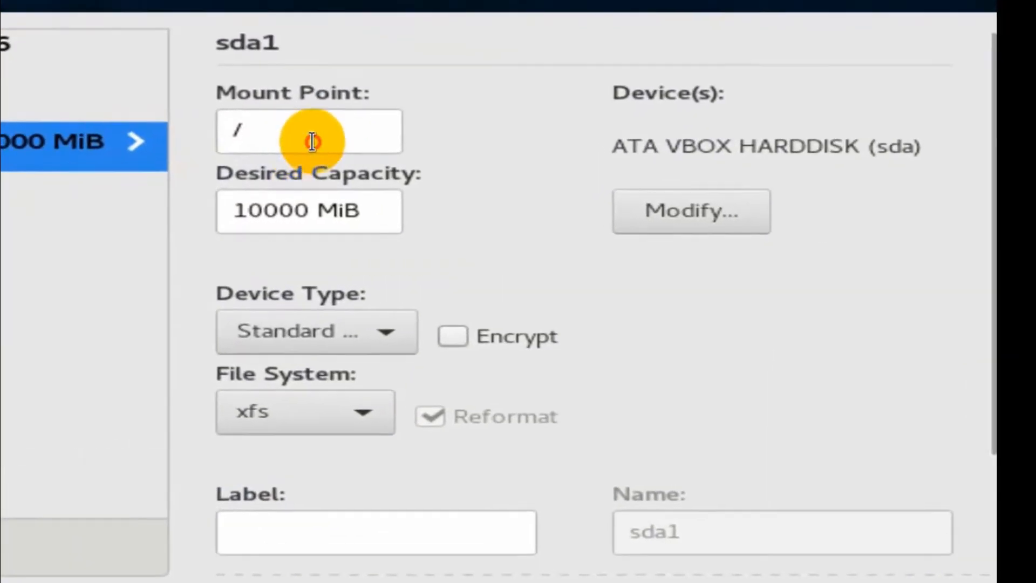
Review the / mount point and 10000 MiB capacity, keeping its file system as xfs.
drag(571, 170, 500, 167)
drag(322, 214, 231, 208)
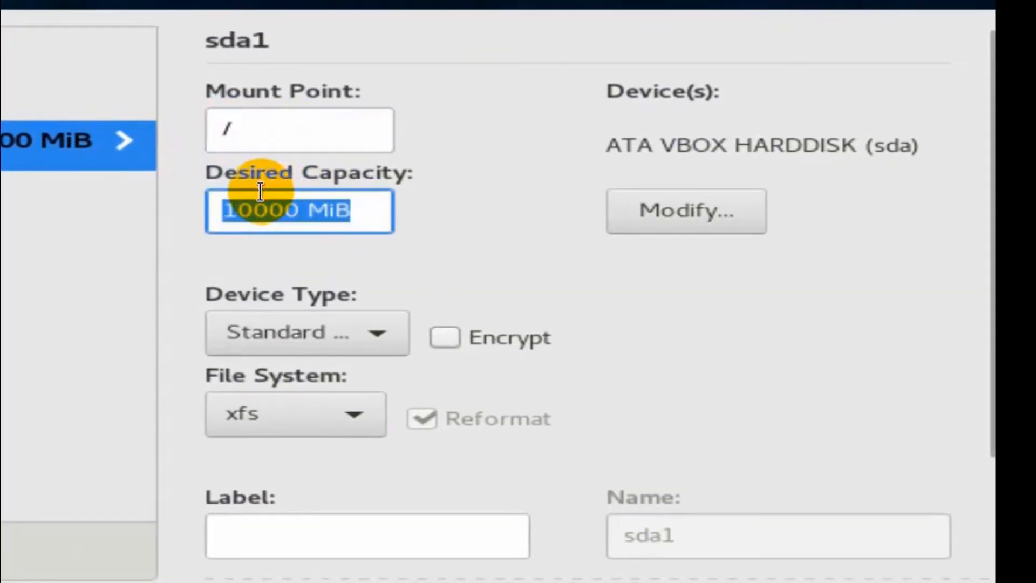
click(358, 421)
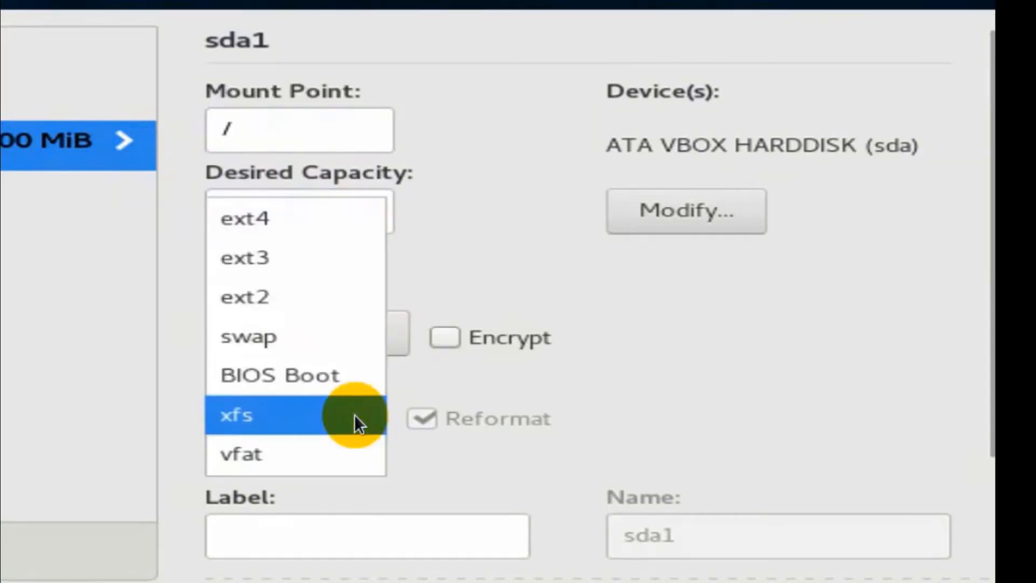
click(446, 494)
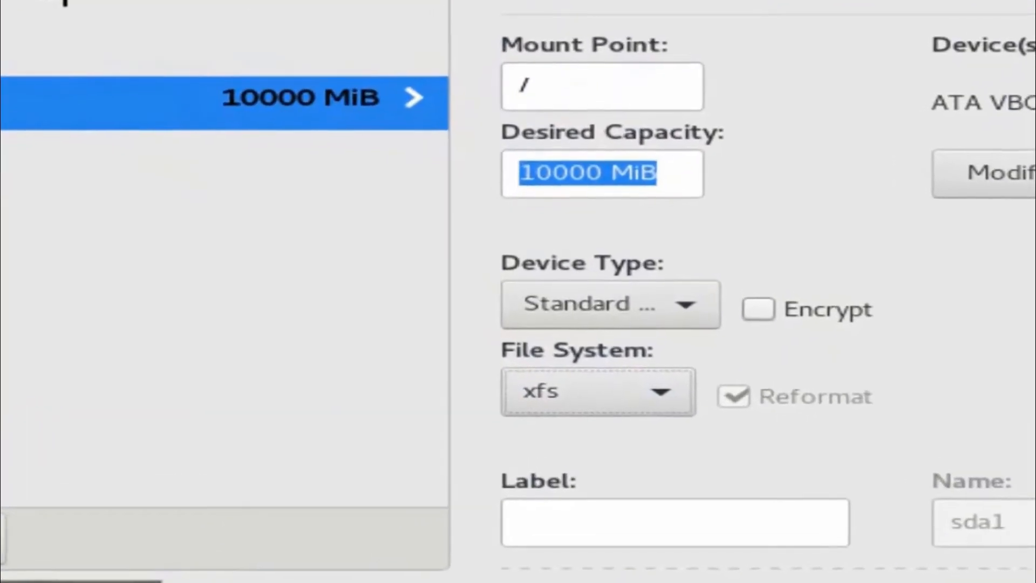
Add a 400 MiB /boot mount point.
click(64, 445)
click(811, 291)
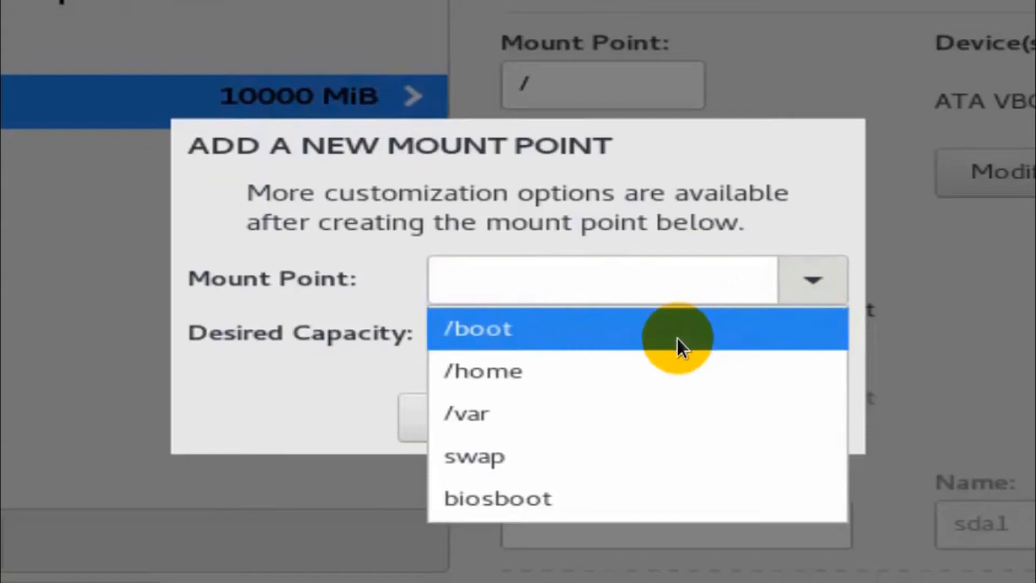
click(591, 332)
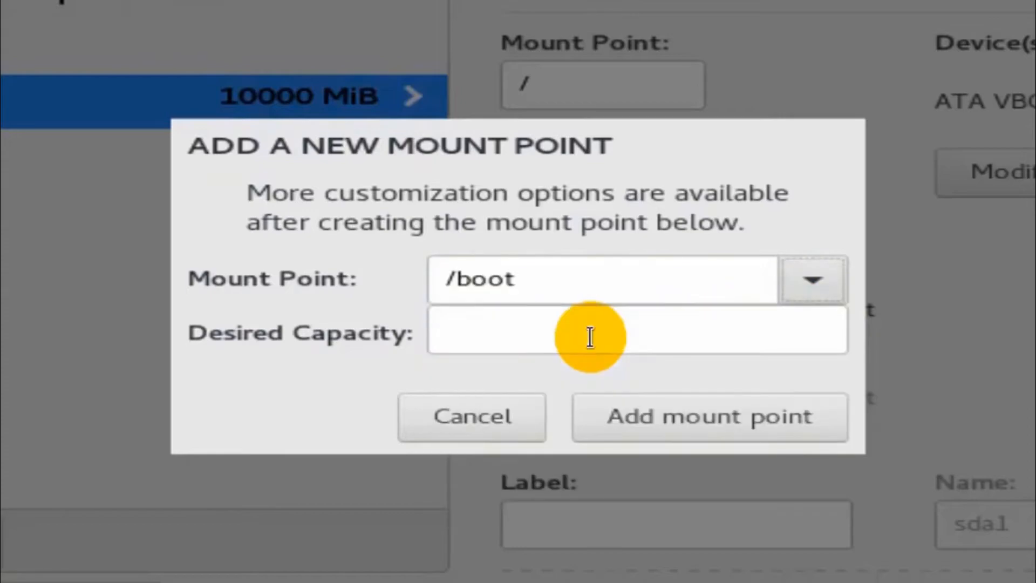
click(555, 334)
text(400)
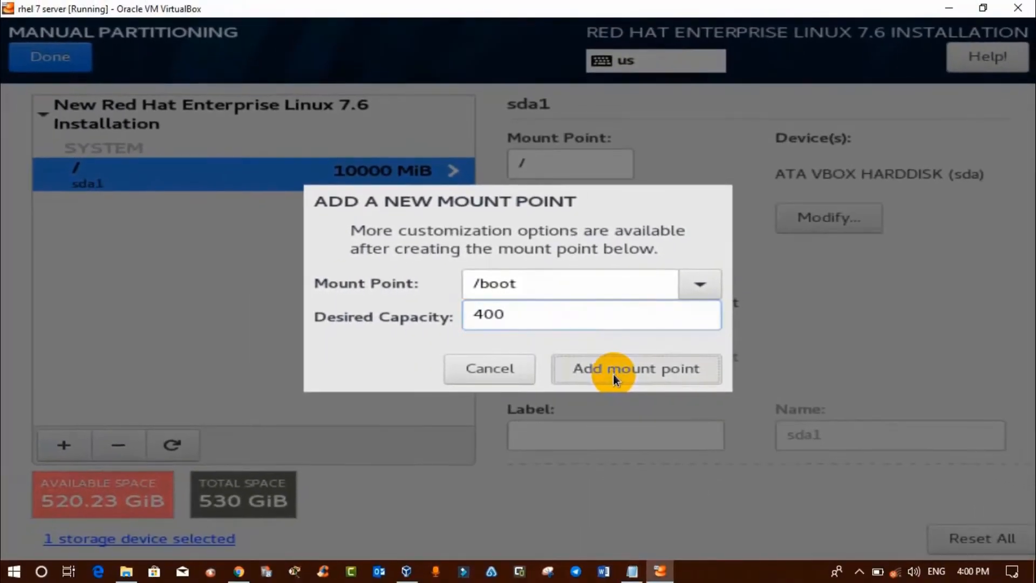
click(613, 374)
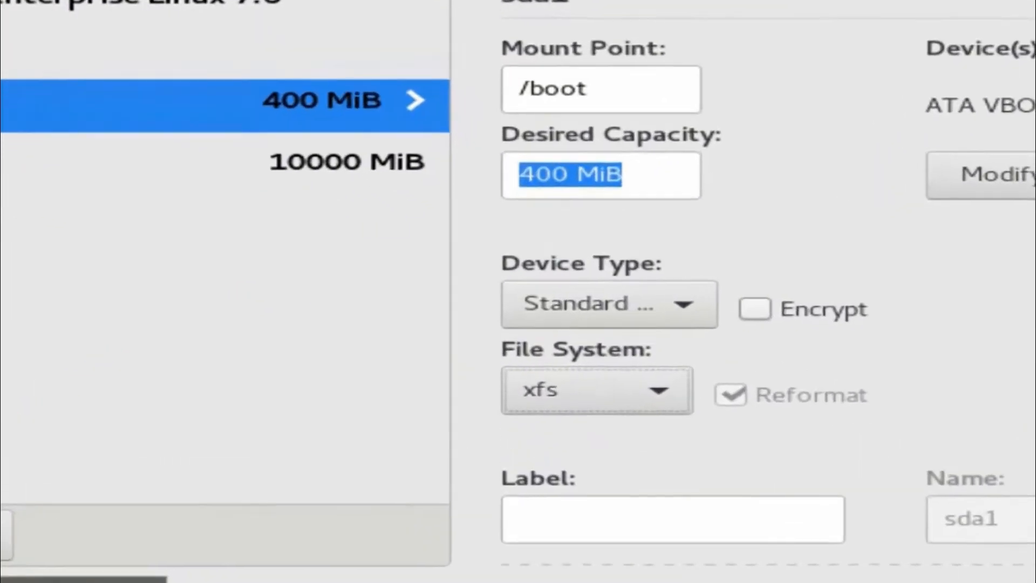
Add a swap mount point with a capacity of 2000 MiB.
click(64, 445)
click(702, 283)
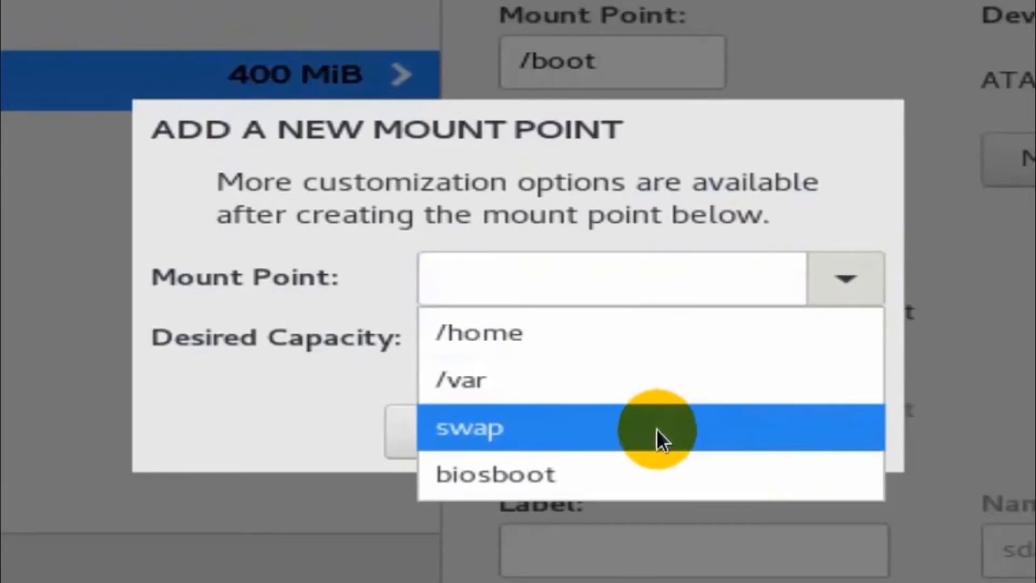
click(655, 429)
click(585, 347)
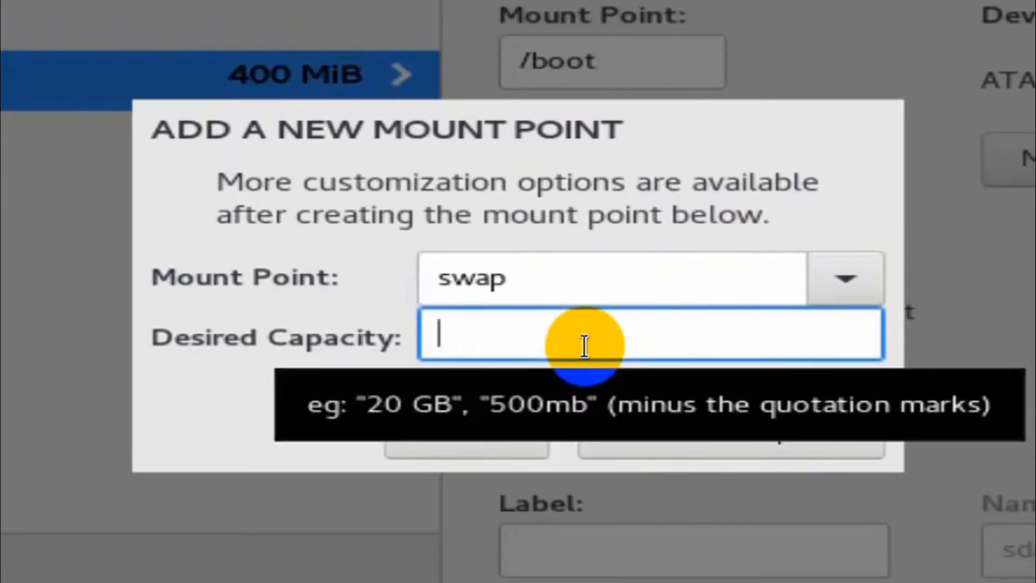
text(20000)
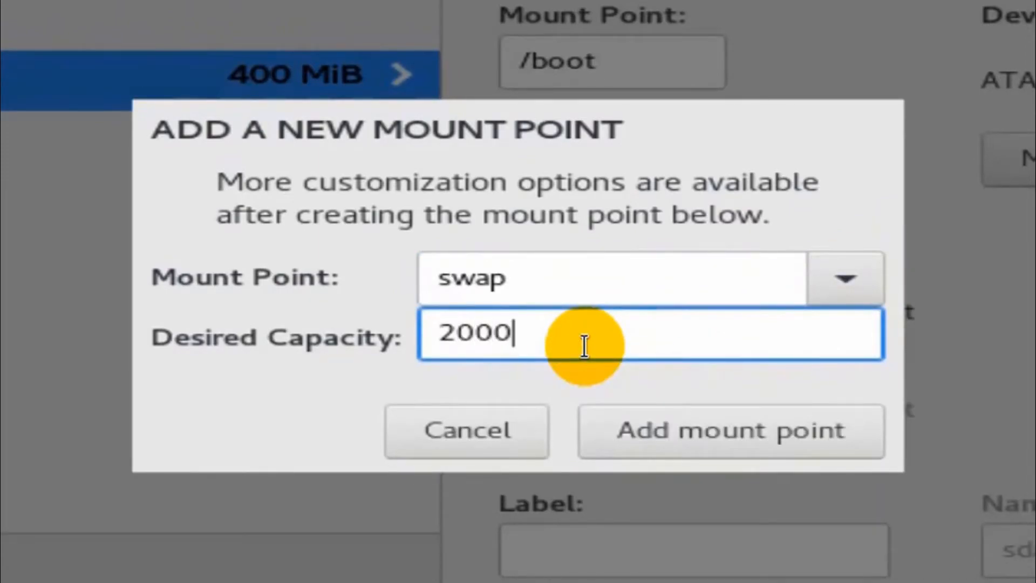
key(BackSpace)
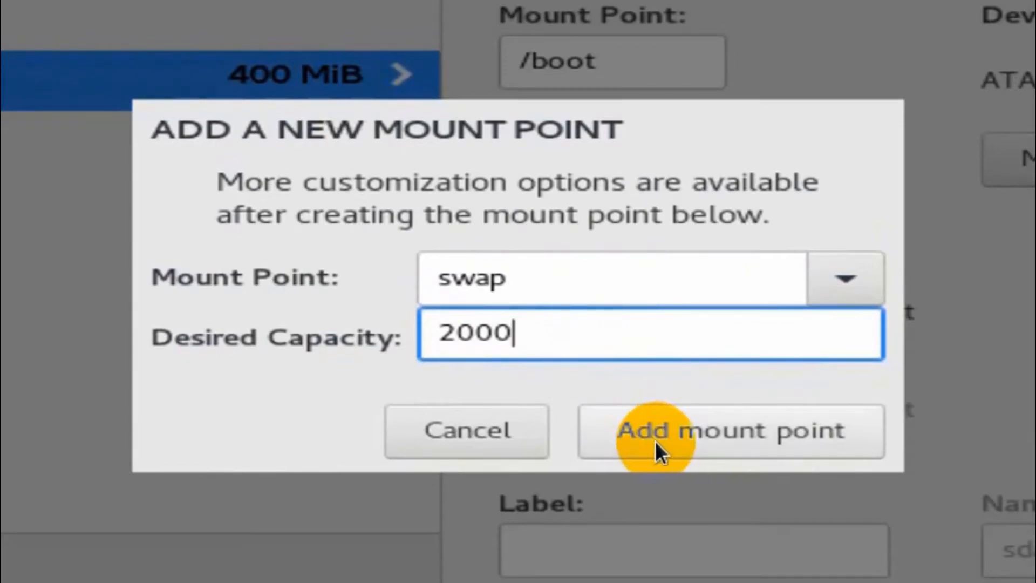
click(686, 442)
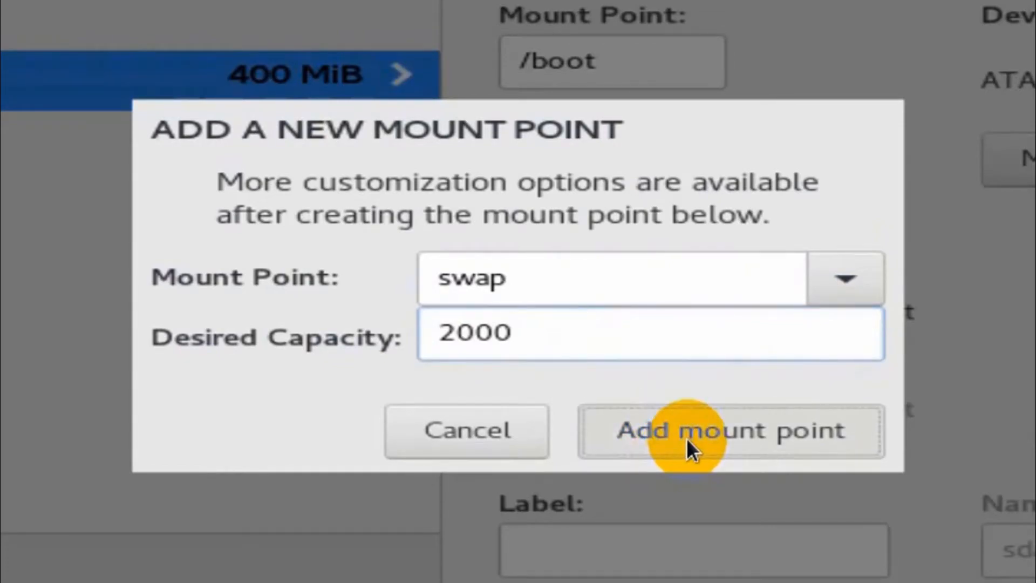
click(584, 346)
text(0)
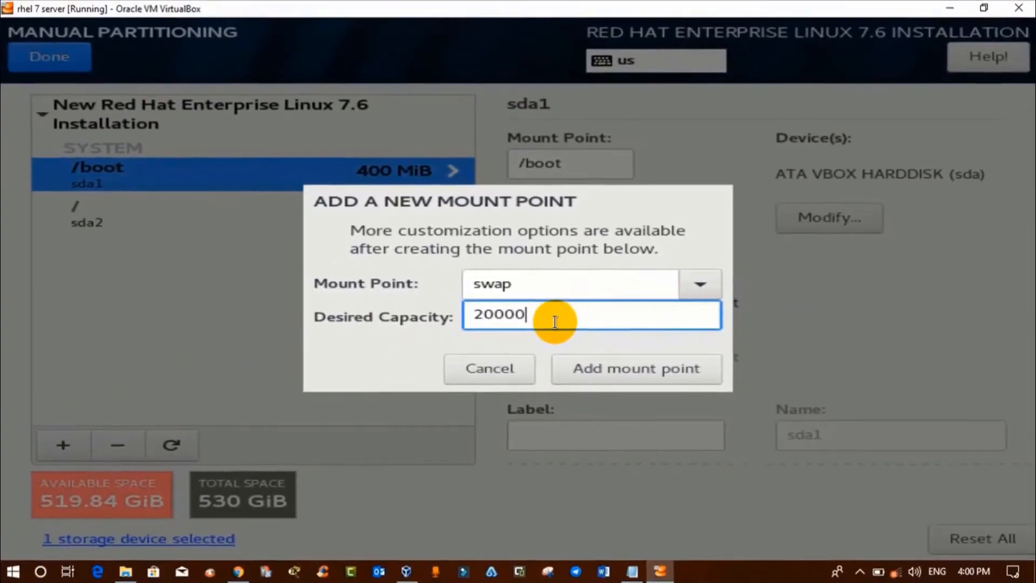
key(BackSpace)
click(611, 373)
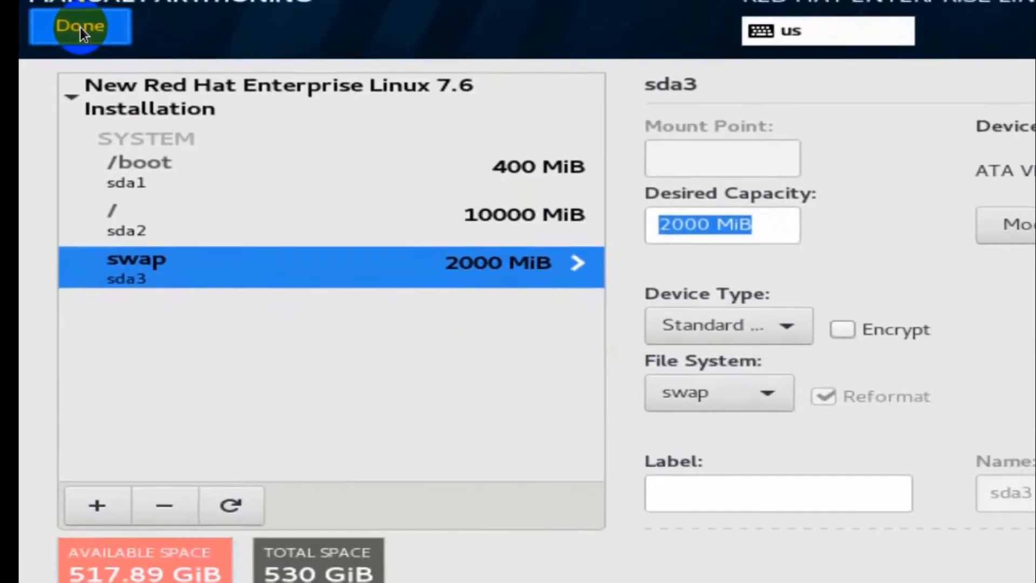
Finish partitioning and accept the changes: MSDOS table, xfs /boot and /, and swap.
click(112, 8)
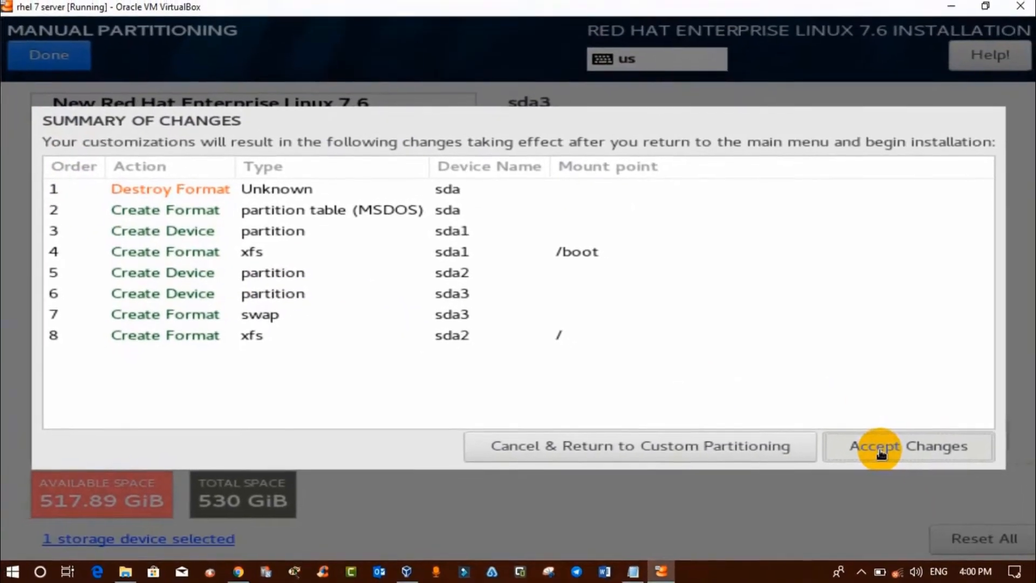
click(882, 453)
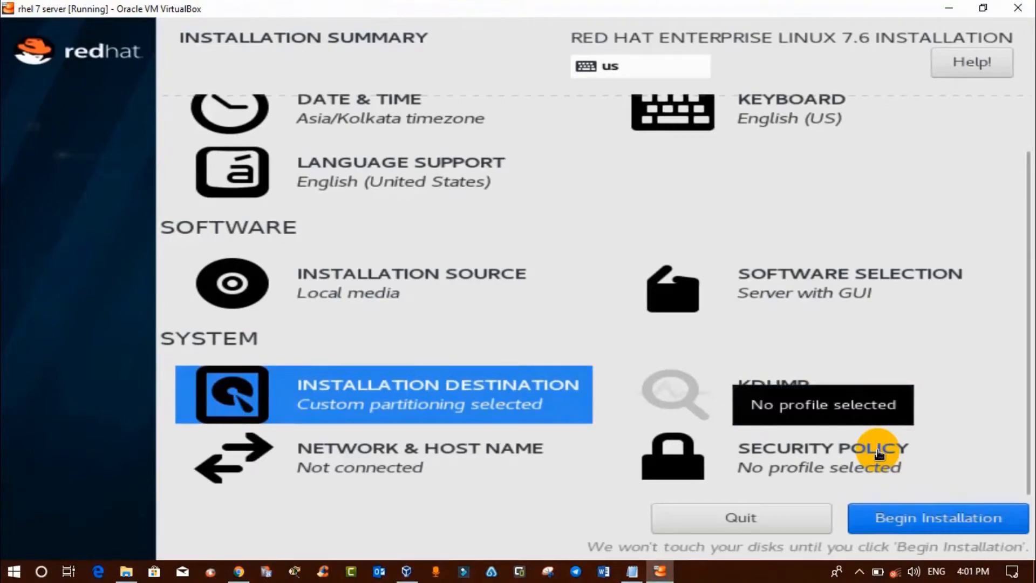
Switch the enp0s3 Ethernet connection on under Network & Host Name.
click(456, 462)
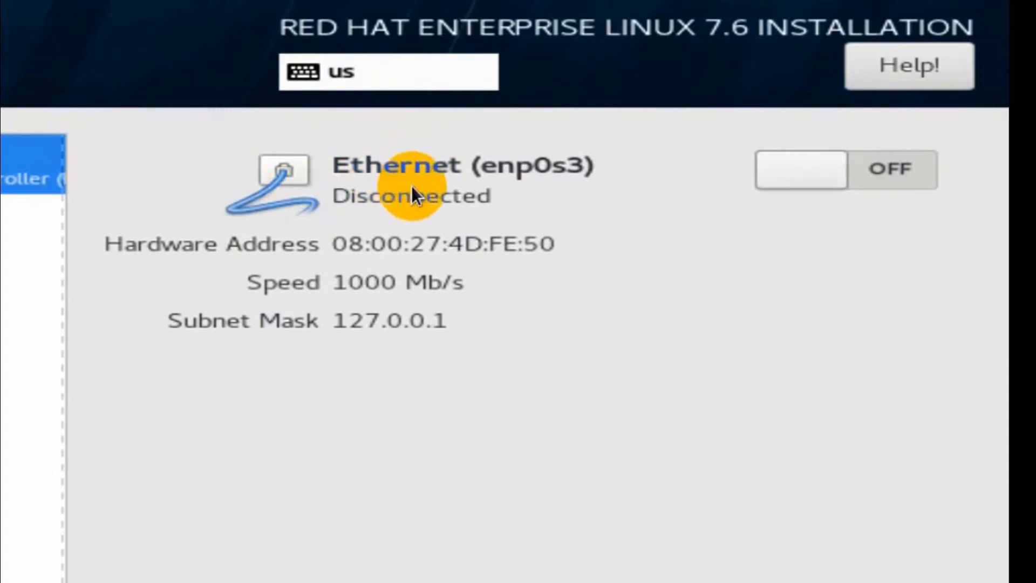
click(896, 180)
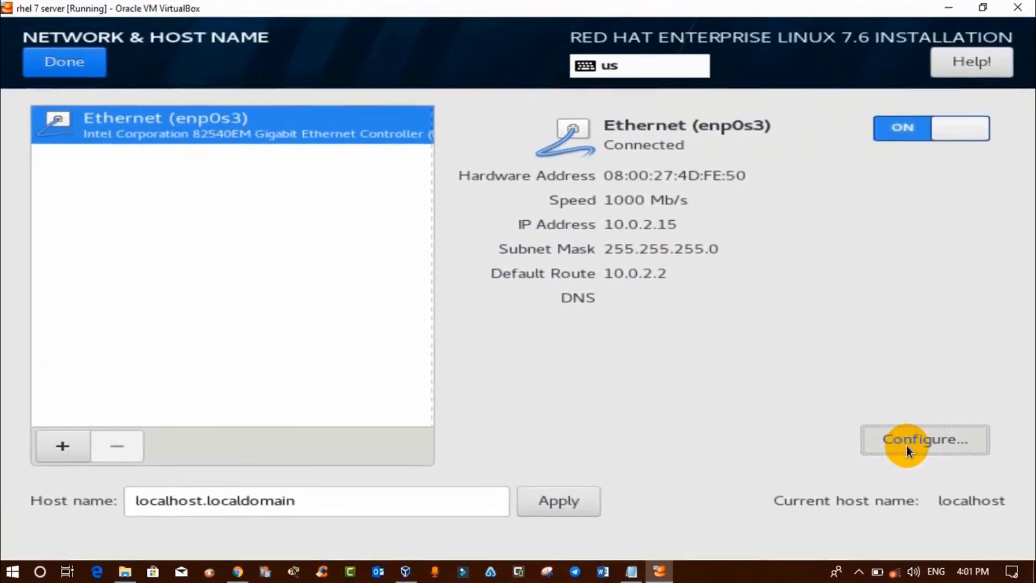
click(818, 456)
drag(369, 92, 191, 88)
drag(321, 101, 218, 98)
drag(361, 174, 263, 172)
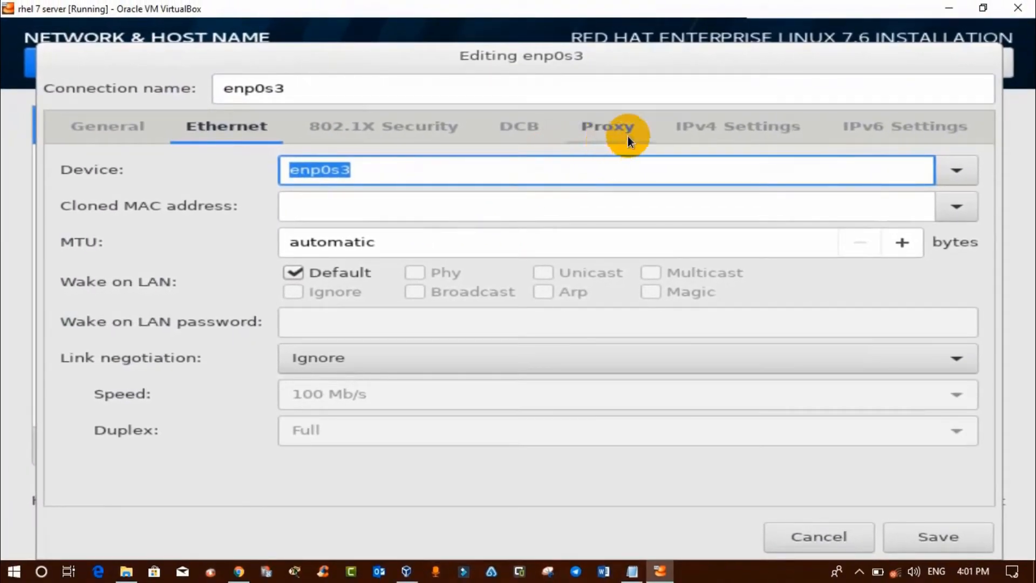
Set enp0s3's IPv4 method to Manual, add an address entry, and return to the summary.
click(718, 123)
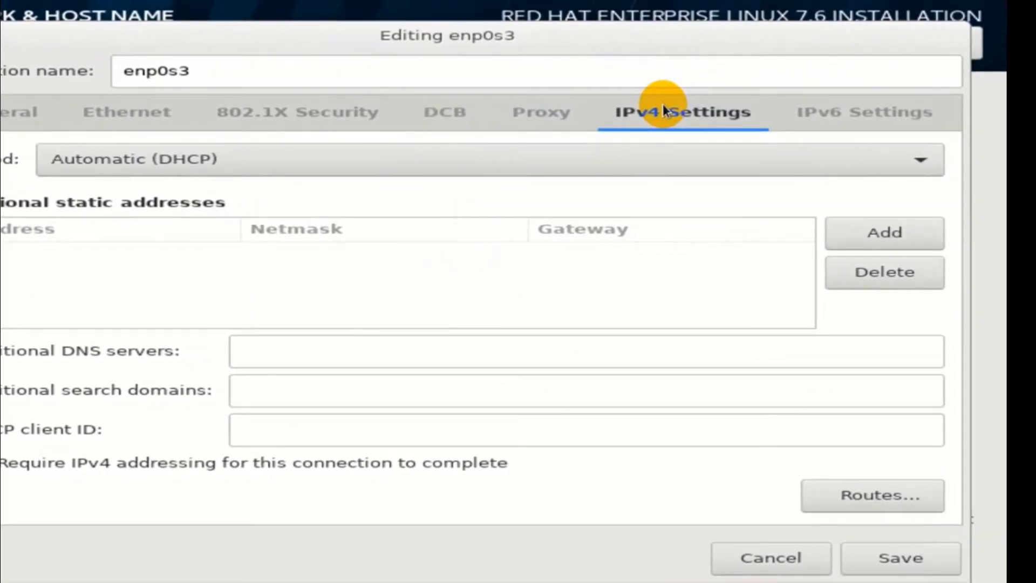
click(475, 159)
click(289, 215)
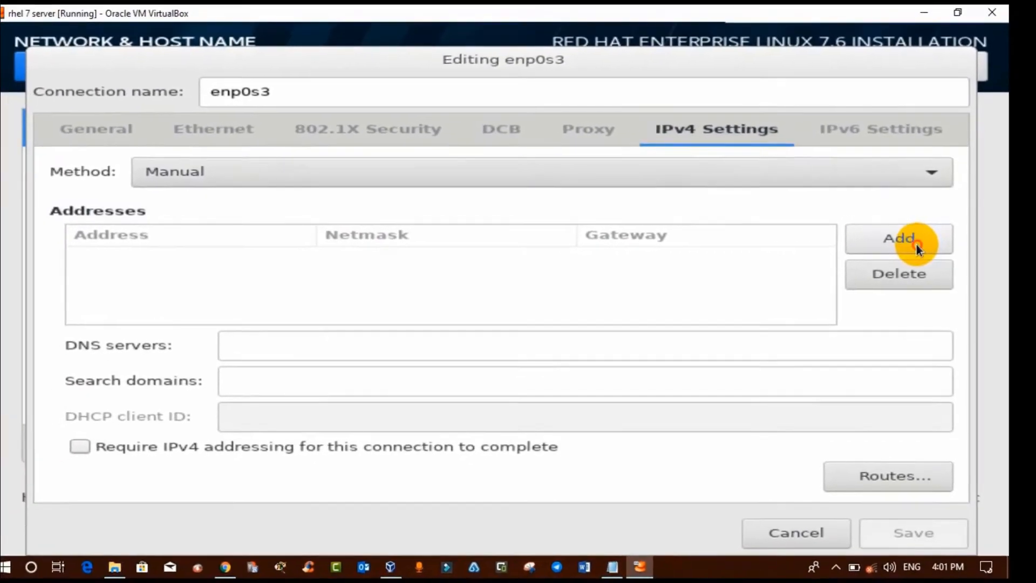
click(922, 238)
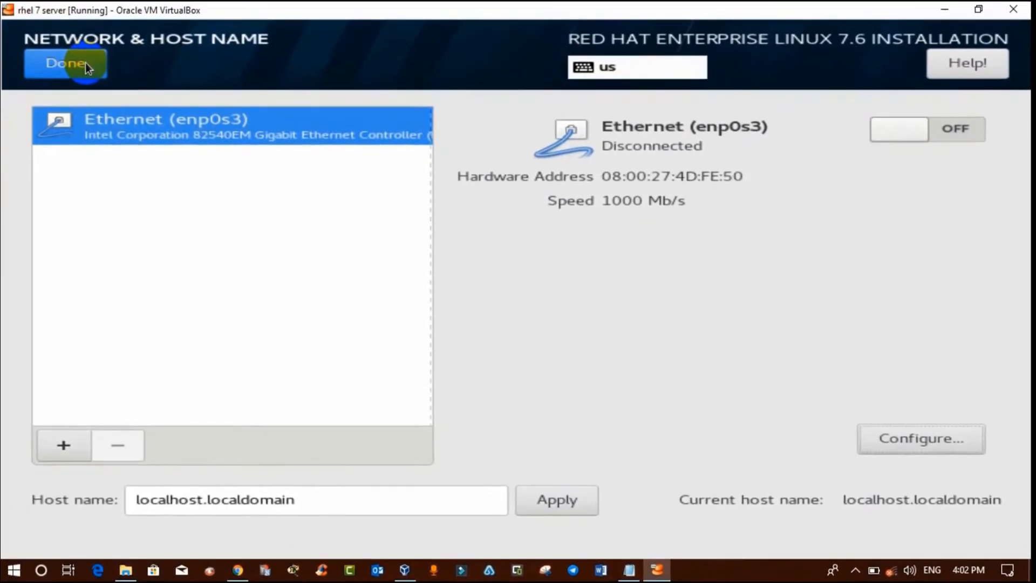
click(84, 63)
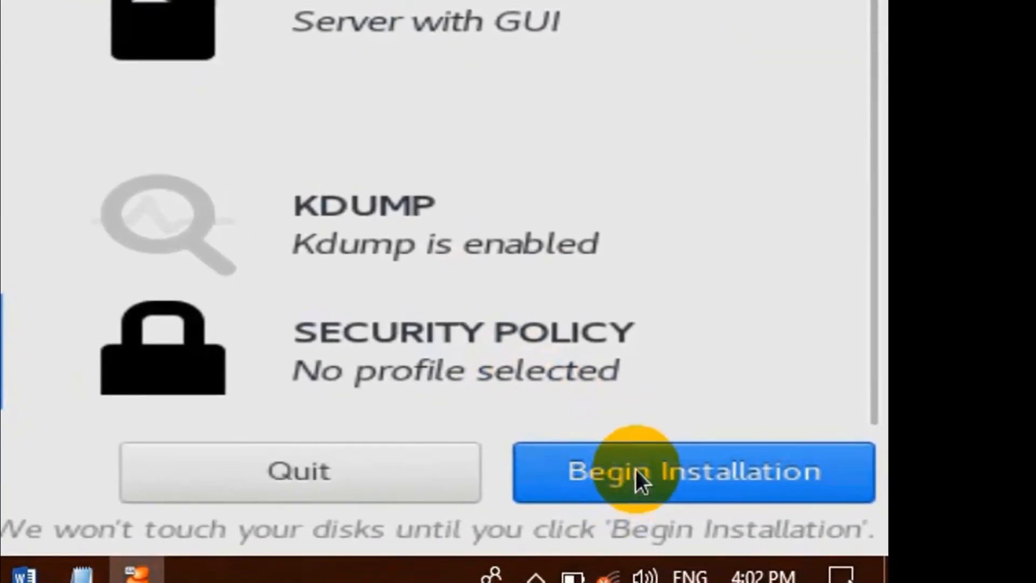
Begin the installation and confirm the root password.
click(639, 469)
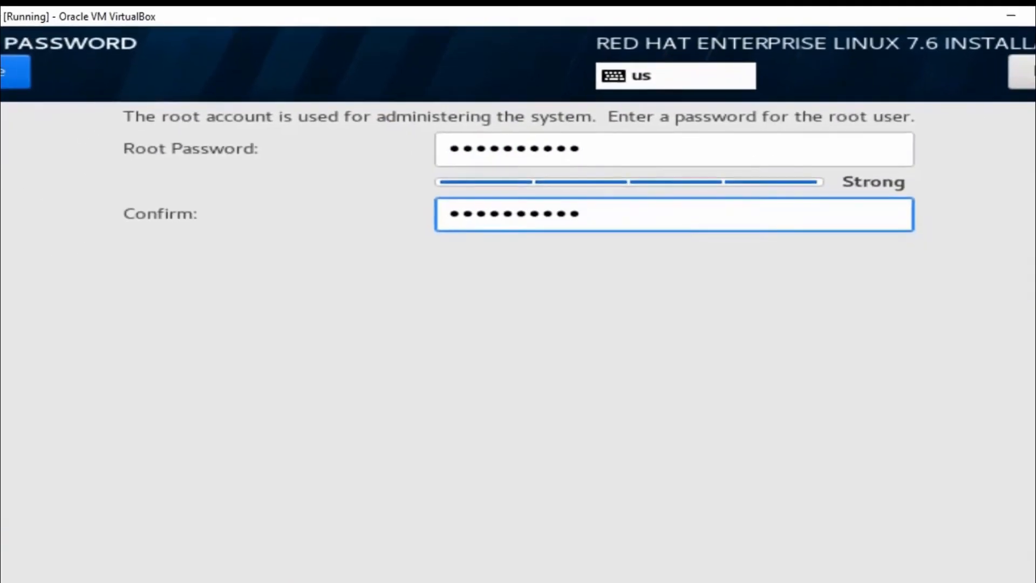
click(45, 62)
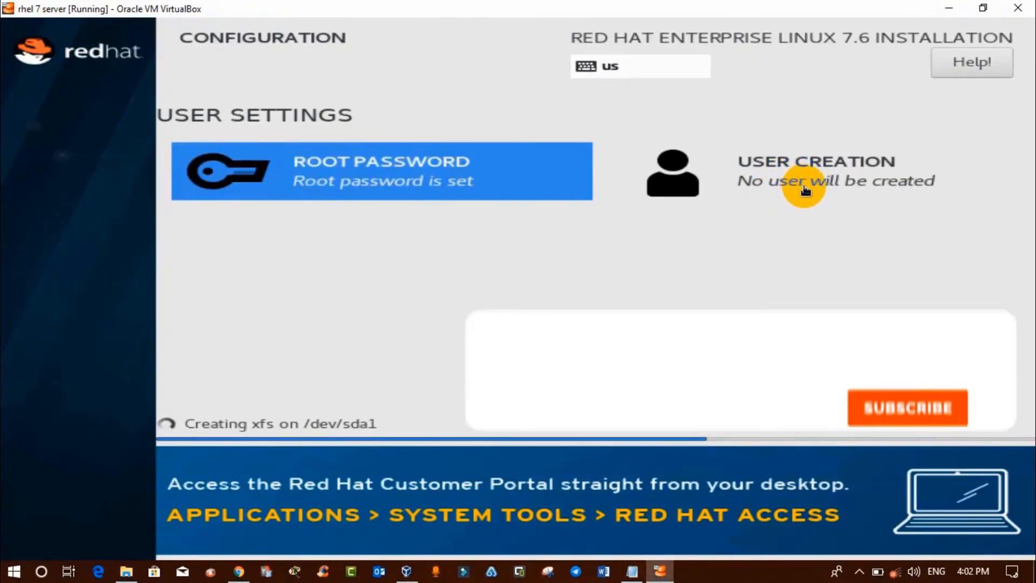